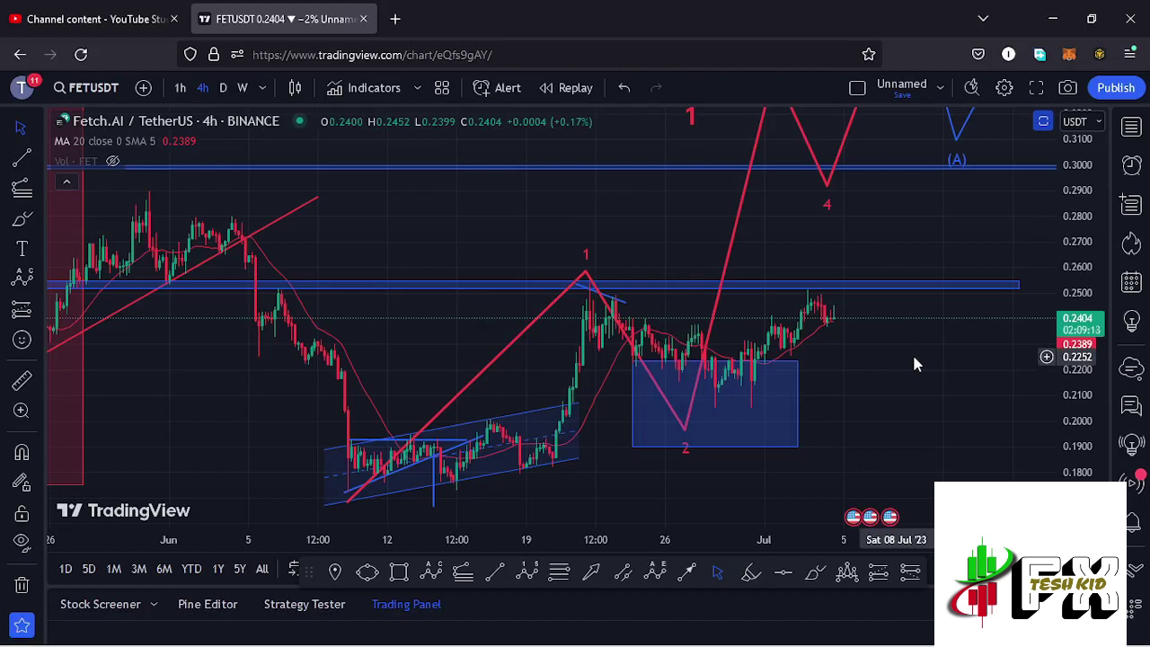
Step: Zoom in on the FETUSDT 4h chart and pan toward the latest candles
{"action": "scroll", "coordinate": [878, 404], "scroll_direction": "up", "scroll_amount": 1}
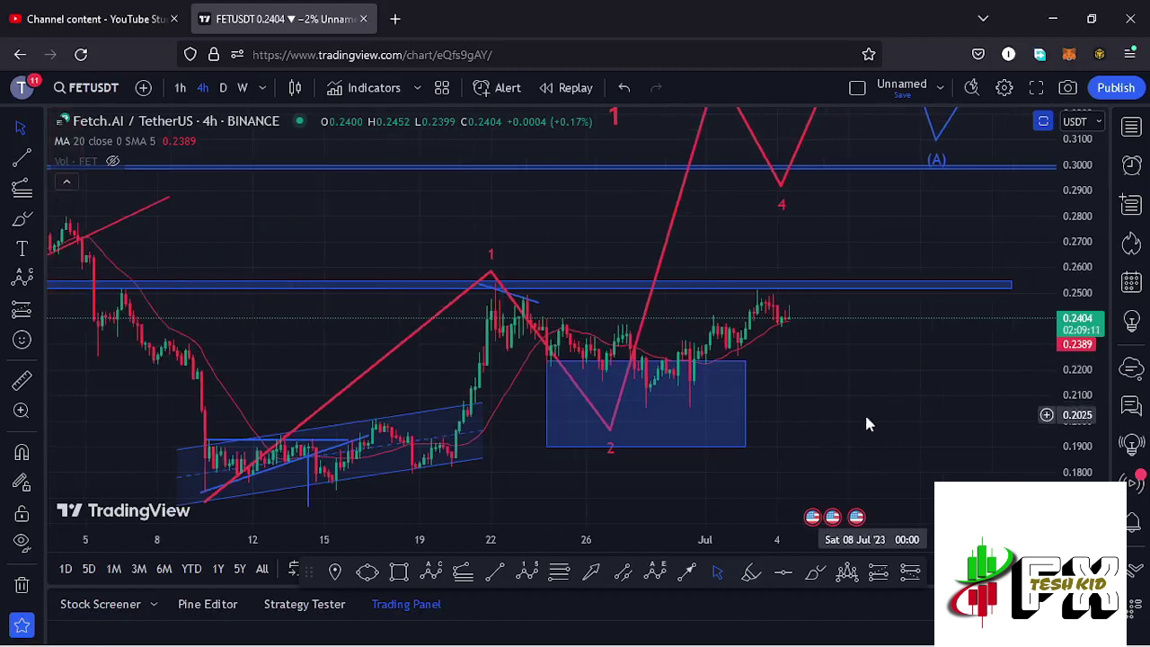
{"action": "left_click_drag", "start_coordinate": [879, 402], "coordinate": [914, 374]}
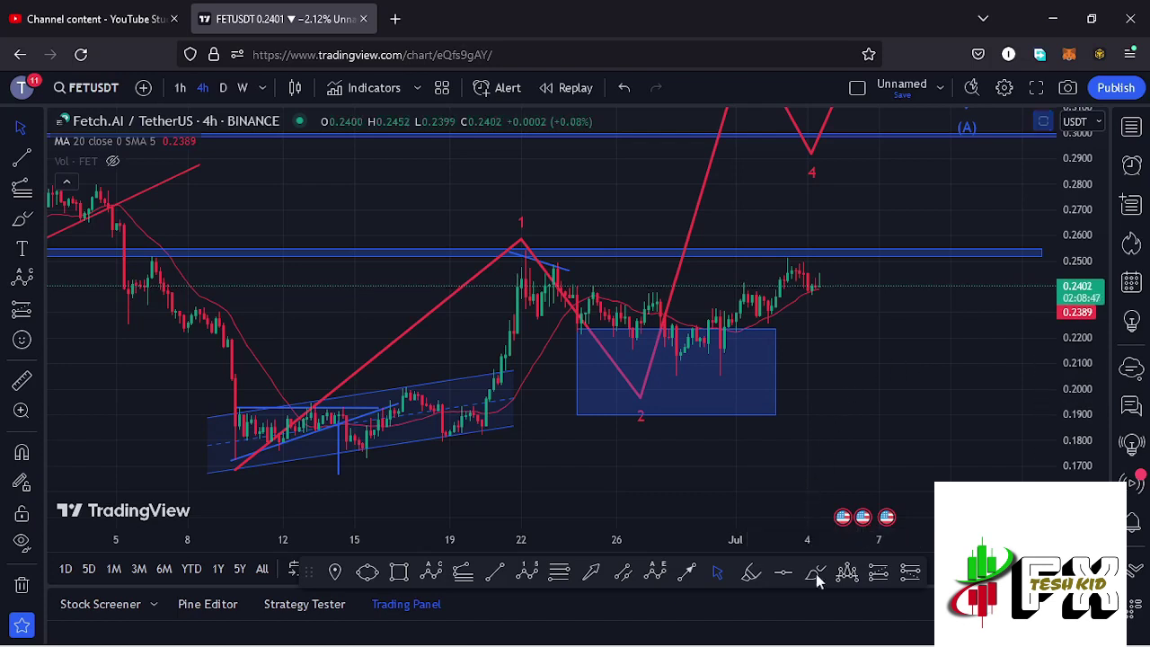
{"action": "mouse_move", "coordinate": [207, 310]}
{"action": "left_mouse_down"}
{"action": "mouse_move", "coordinate": [185, 459]}
{"action": "mouse_move", "coordinate": [216, 477]}
{"action": "mouse_move", "coordinate": [257, 338]}
{"action": "mouse_move", "coordinate": [225, 309]}
{"action": "left_mouse_up"}
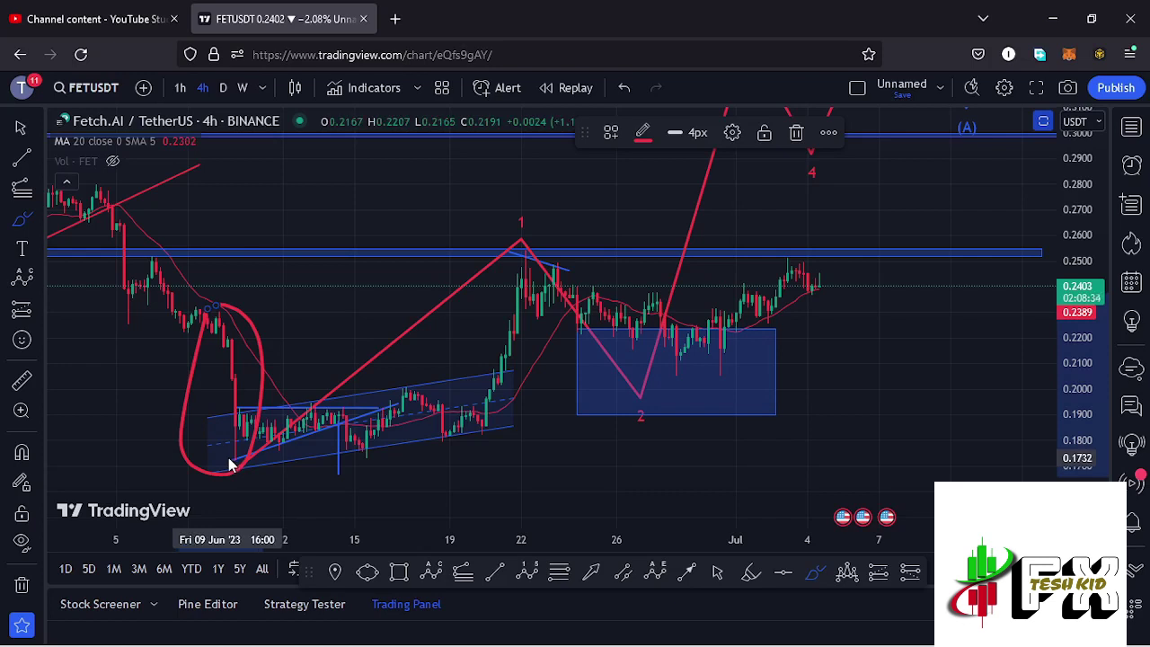
{"action": "left_click", "coordinate": [797, 133]}
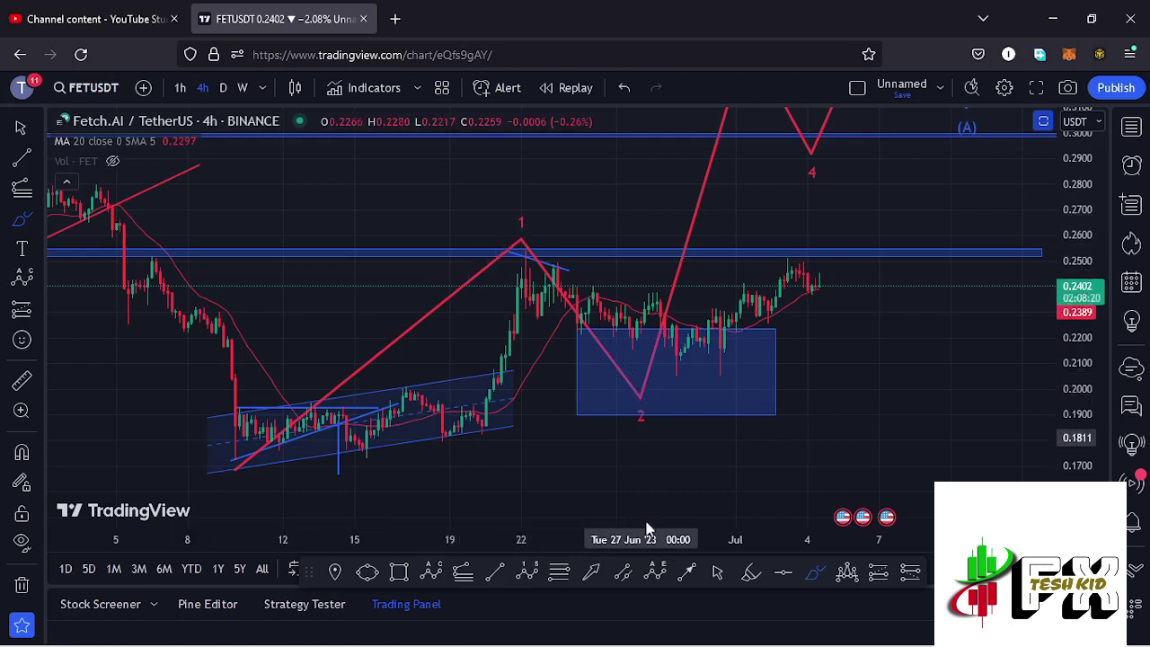
{"action": "left_click", "coordinate": [716, 574]}
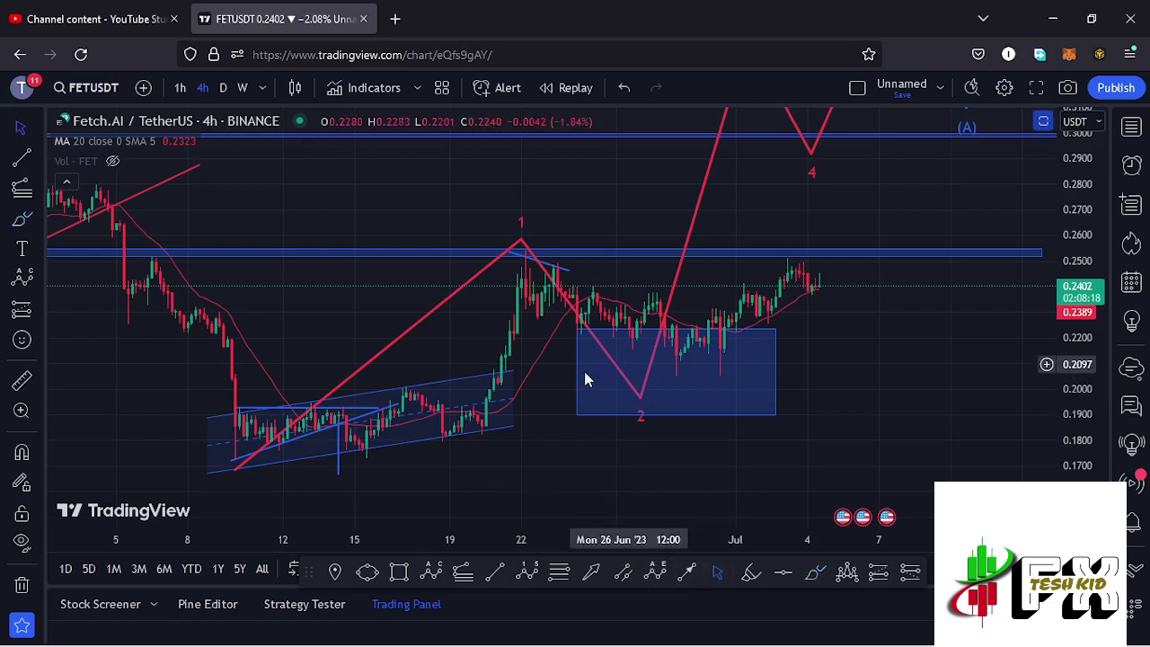
Step: Move the blue box's left edge to 25 Jun; add, then delete, a 0.1732–0.2541 Fib retracement
{"action": "left_click_drag", "start_coordinate": [578, 374], "coordinate": [593, 378]}
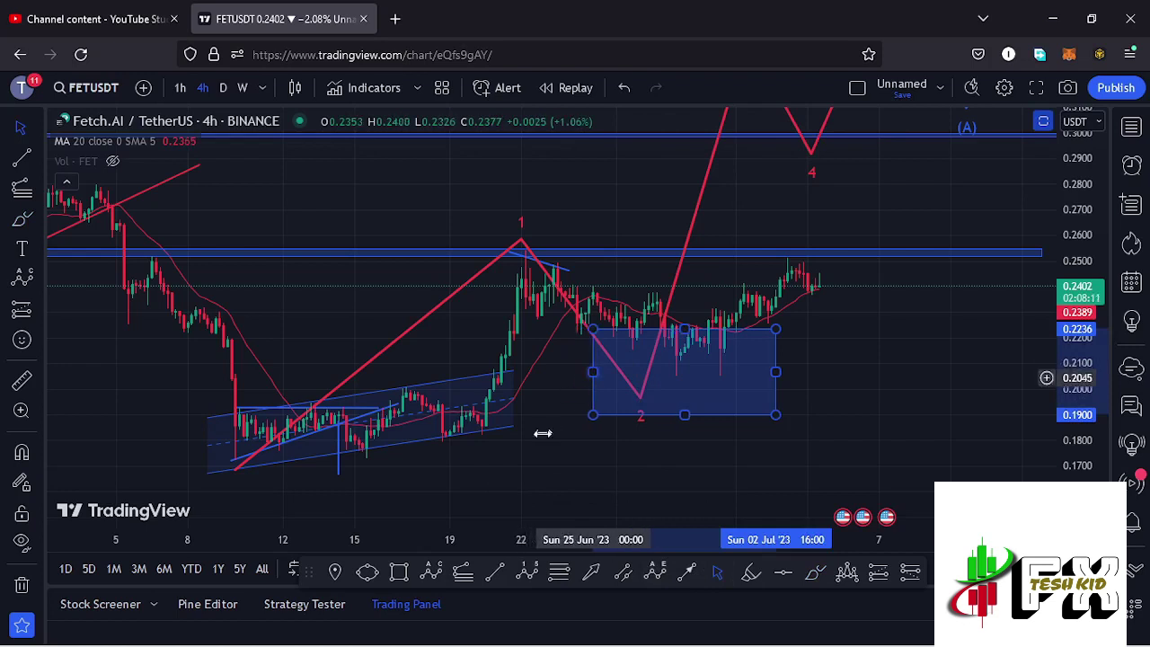
{"action": "left_click", "coordinate": [558, 575]}
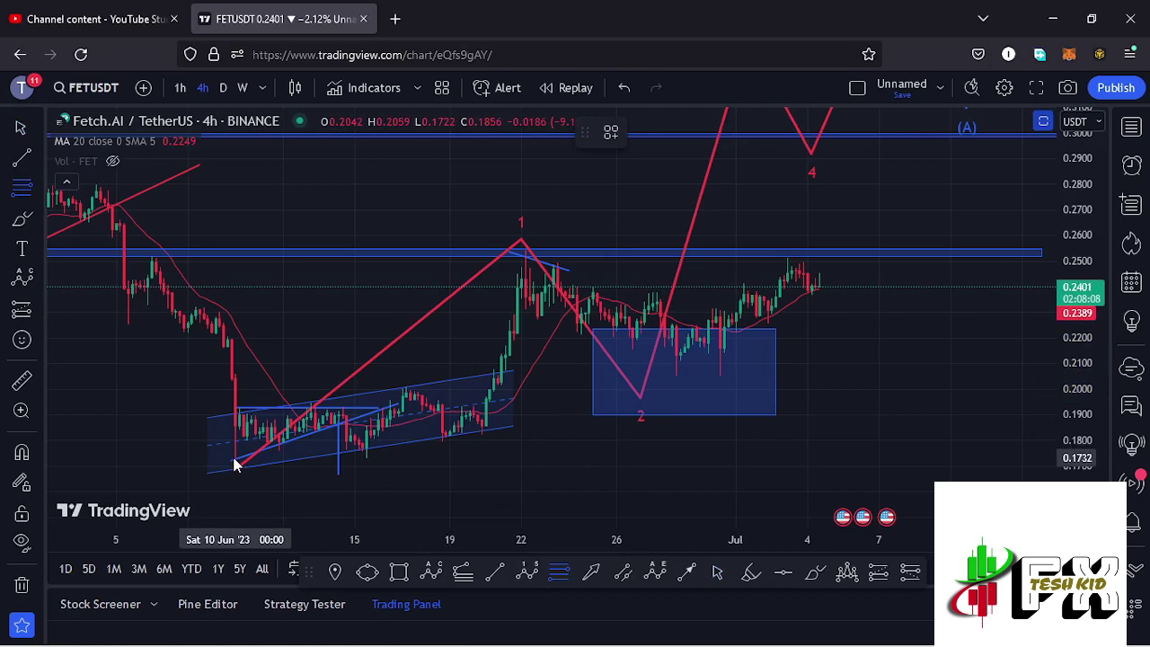
{"action": "left_click", "coordinate": [236, 459]}
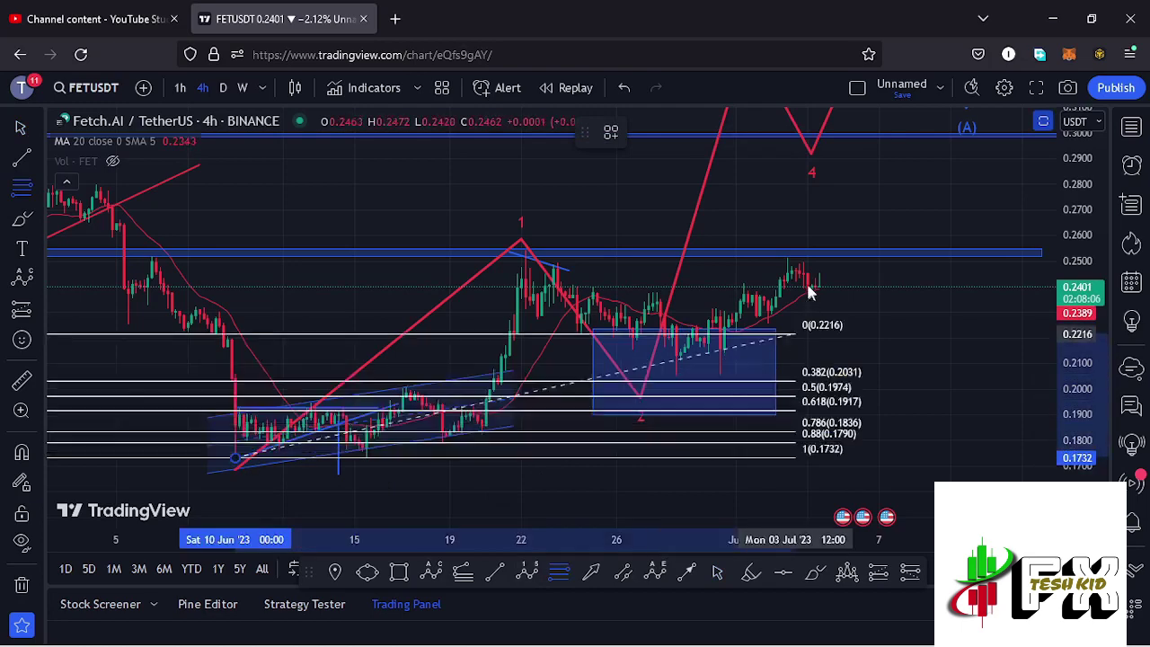
{"action": "left_click", "coordinate": [840, 250]}
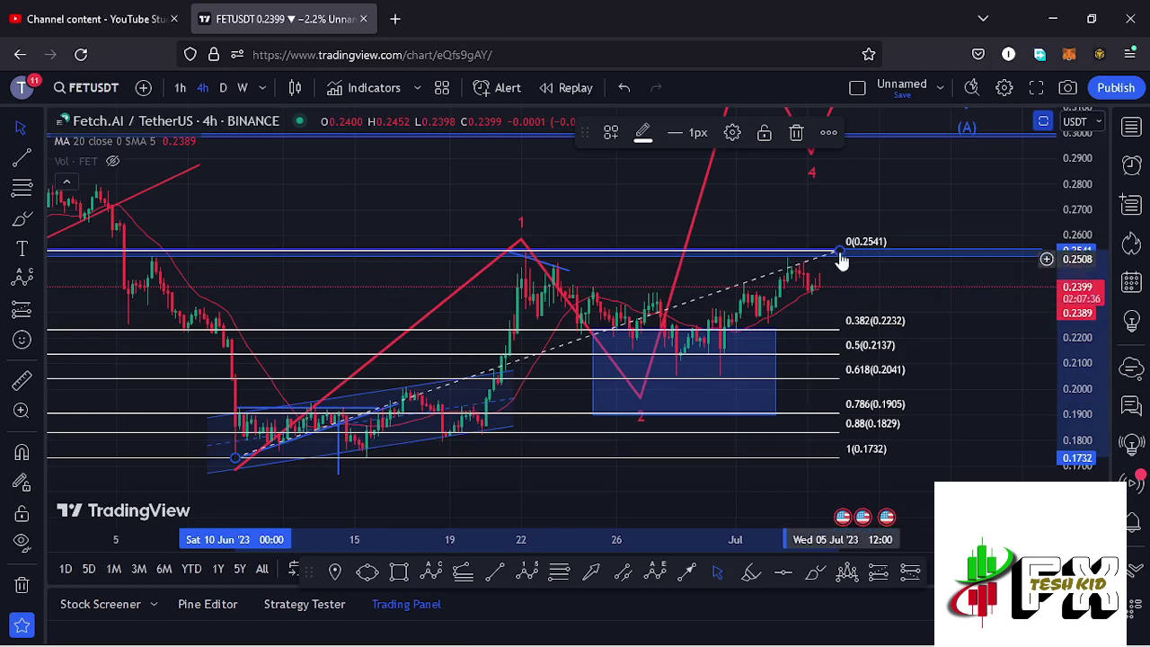
{"action": "left_click", "coordinate": [796, 134]}
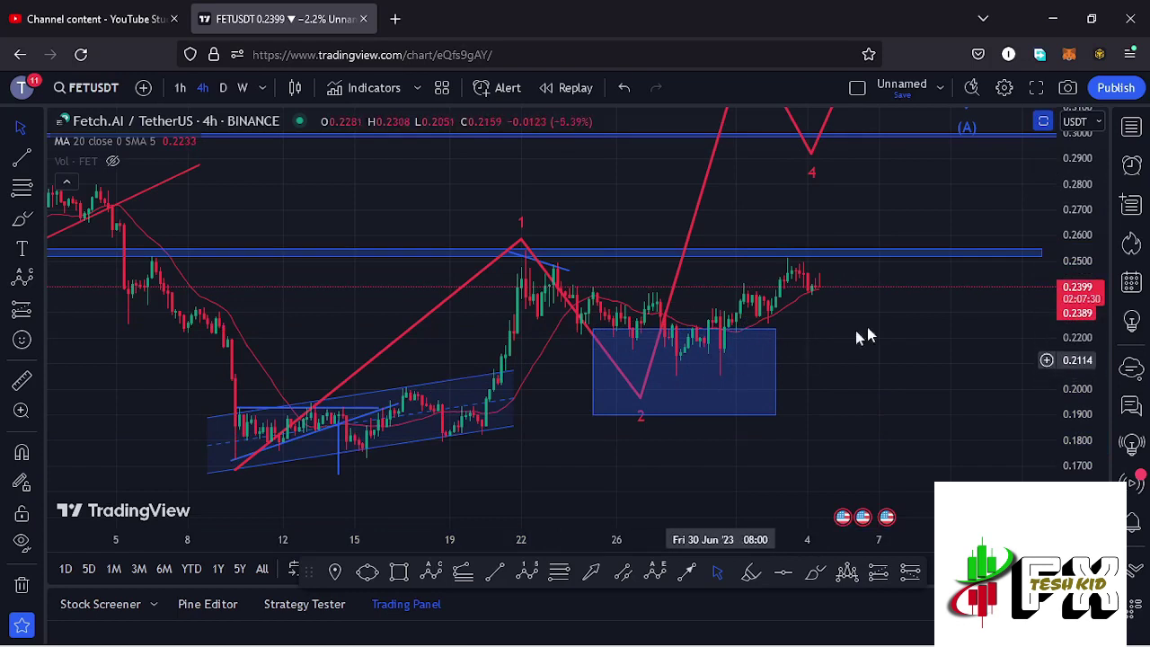
Step: Brush a red path from the latest candles up to 0.30, rescale to 0.36, then delete it
{"action": "left_click_drag", "start_coordinate": [881, 329], "coordinate": [783, 375]}
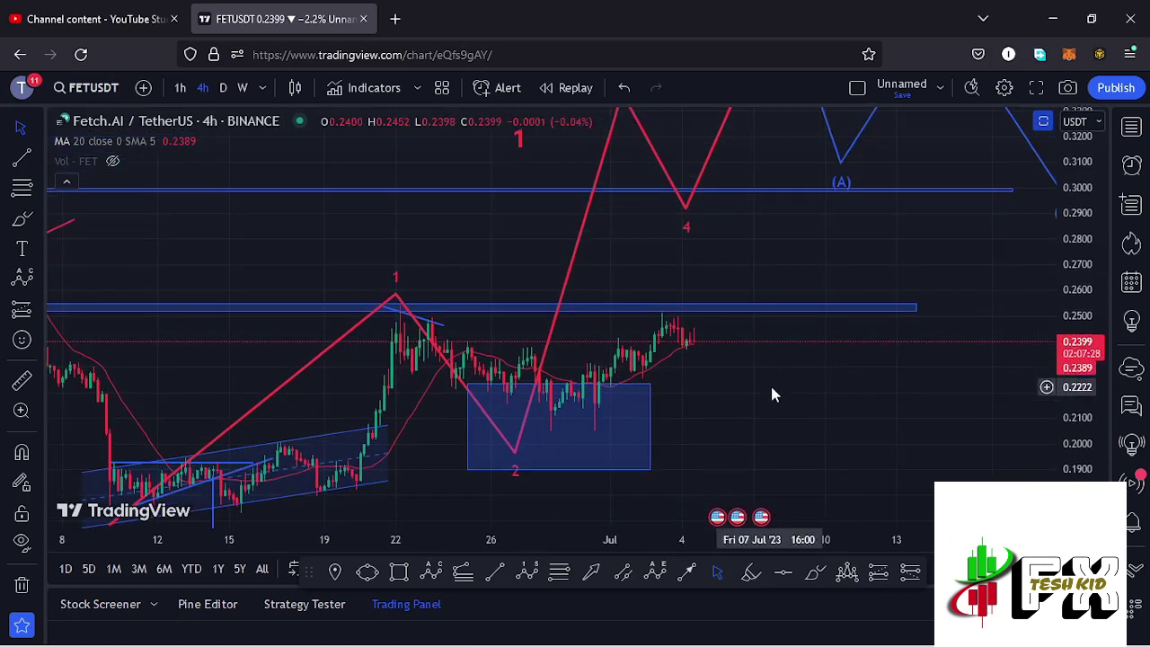
{"action": "left_click", "coordinate": [813, 575]}
{"action": "left_click", "coordinate": [640, 352]}
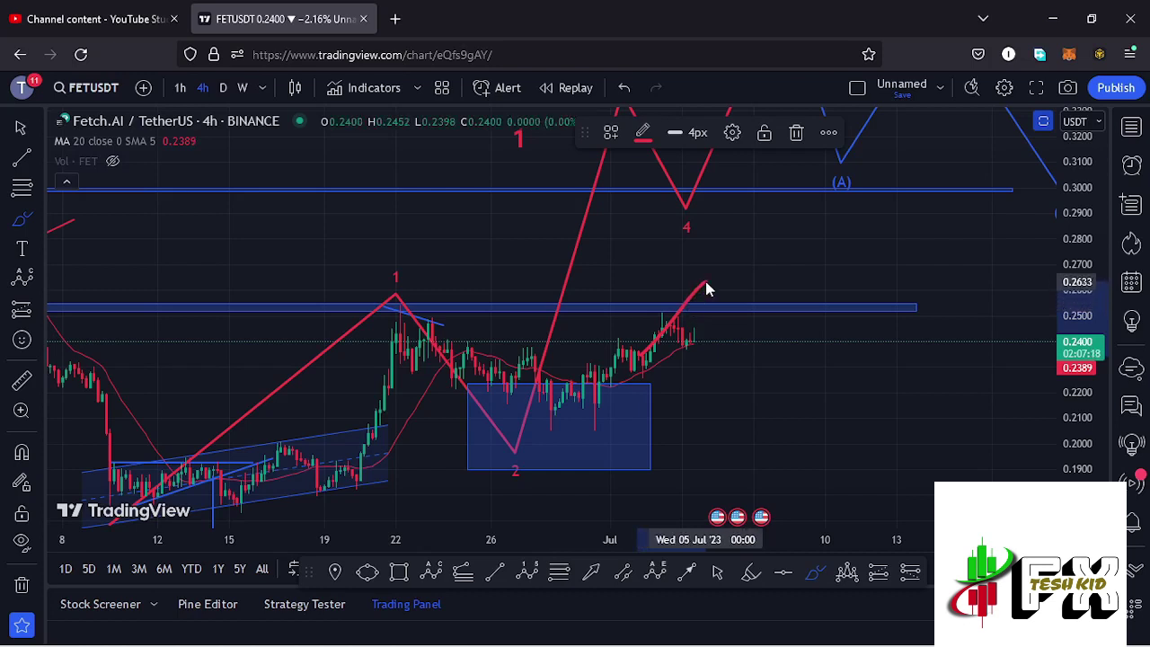
{"action": "mouse_move", "coordinate": [706, 287]}
{"action": "left_mouse_down"}
{"action": "mouse_move", "coordinate": [723, 314]}
{"action": "mouse_move", "coordinate": [796, 199]}
{"action": "left_mouse_up"}
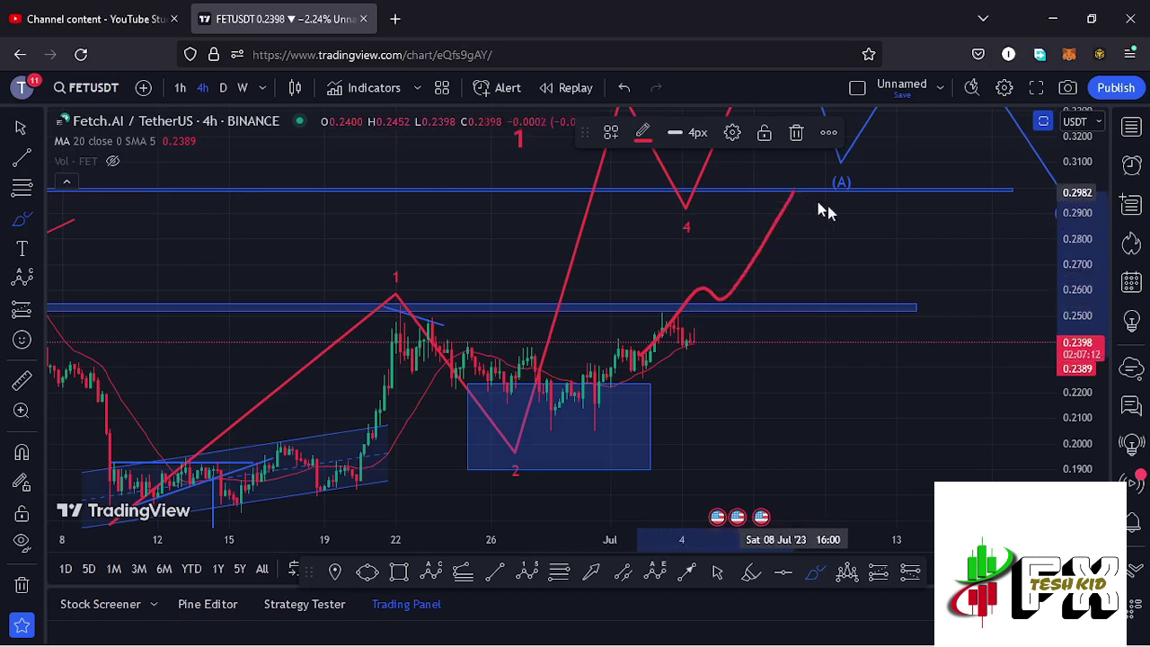
{"action": "left_click_drag", "start_coordinate": [1072, 220], "coordinate": [1074, 257]}
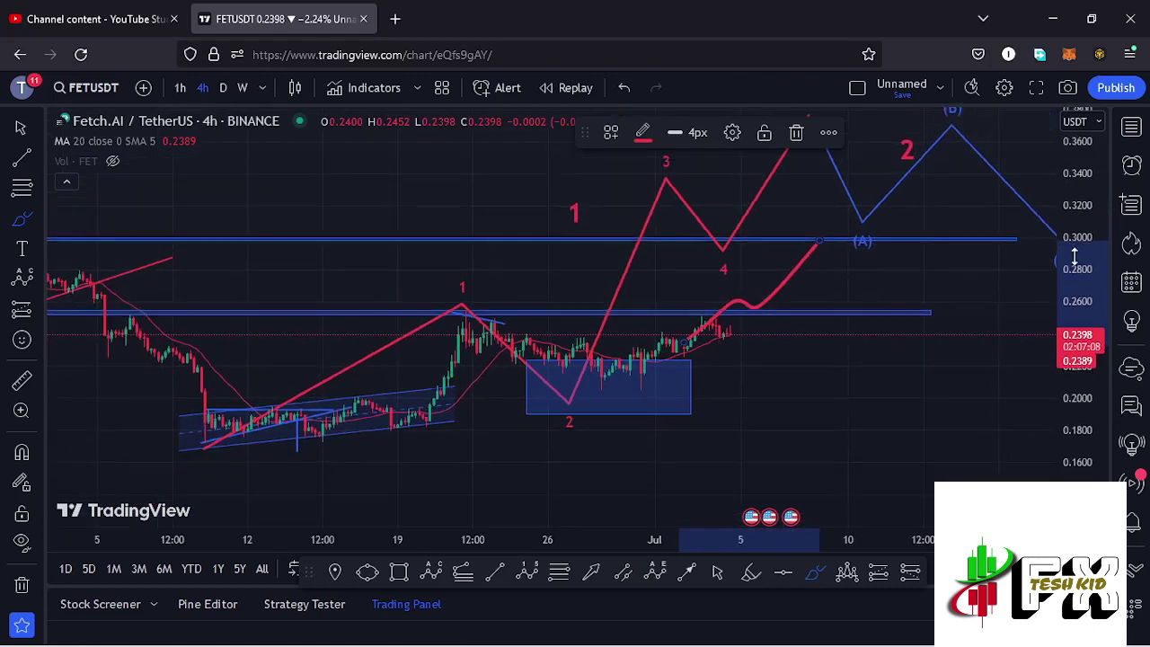
{"action": "left_click", "coordinate": [798, 134]}
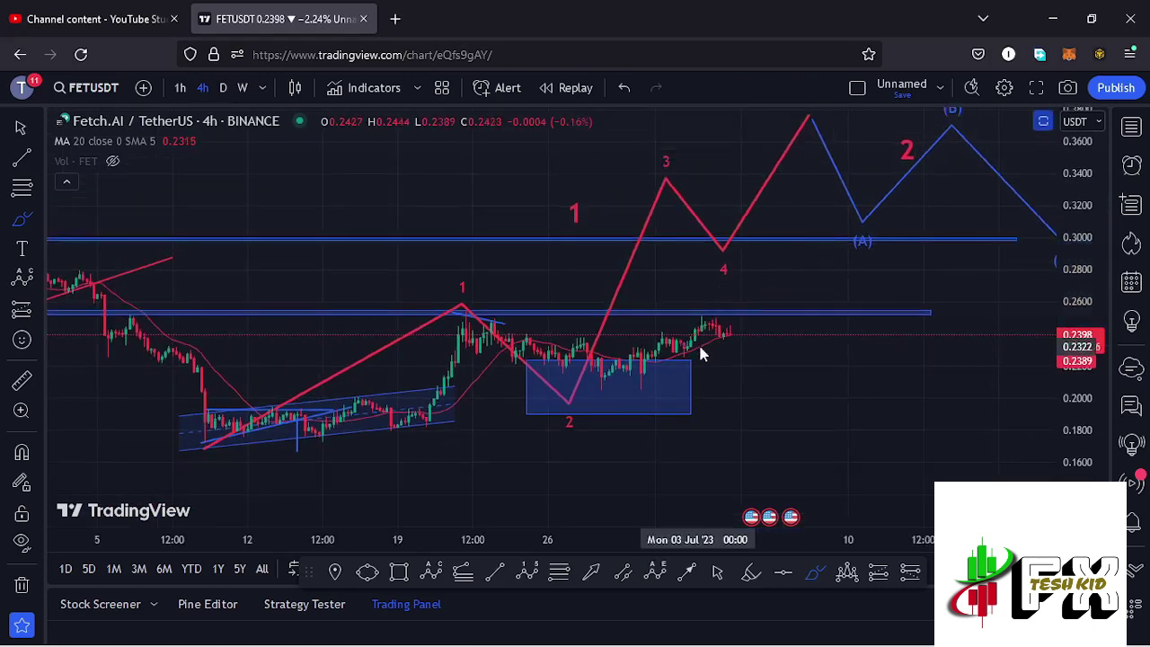
{"action": "left_click", "coordinate": [462, 572]}
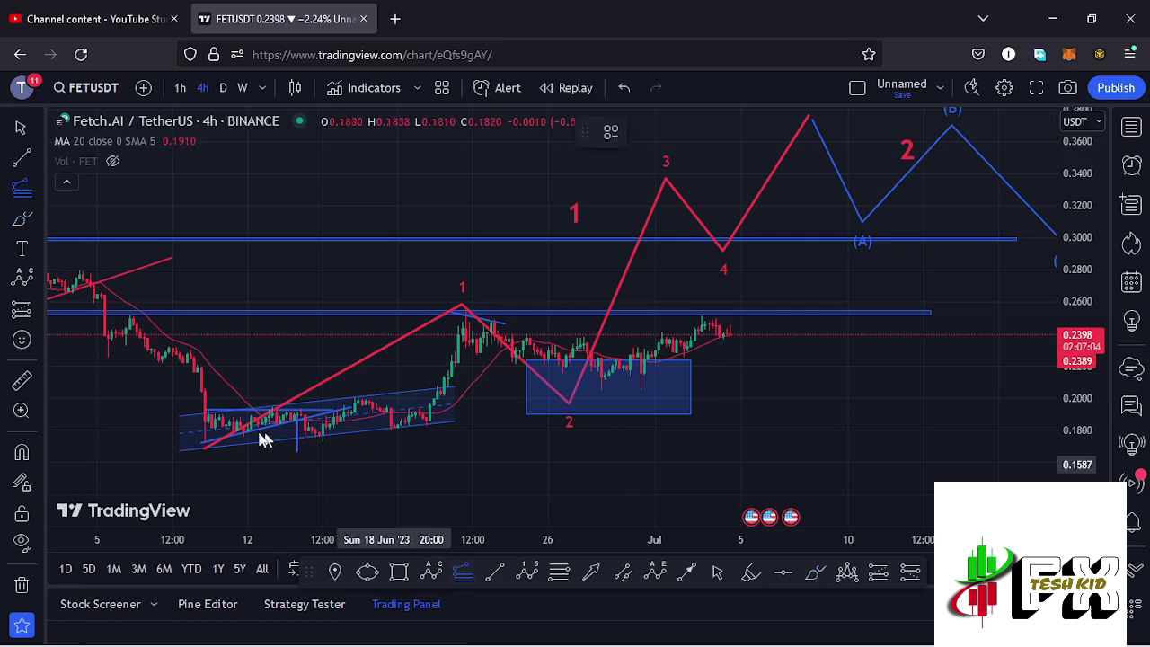
{"action": "left_click", "coordinate": [205, 442]}
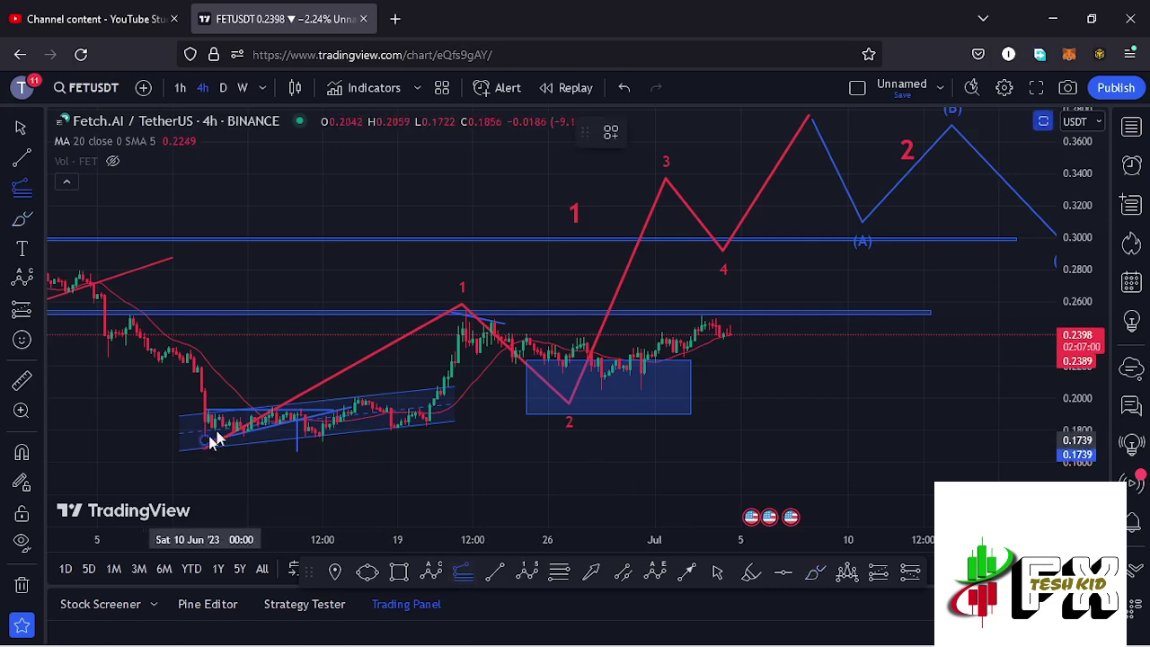
{"action": "left_click", "coordinate": [467, 315]}
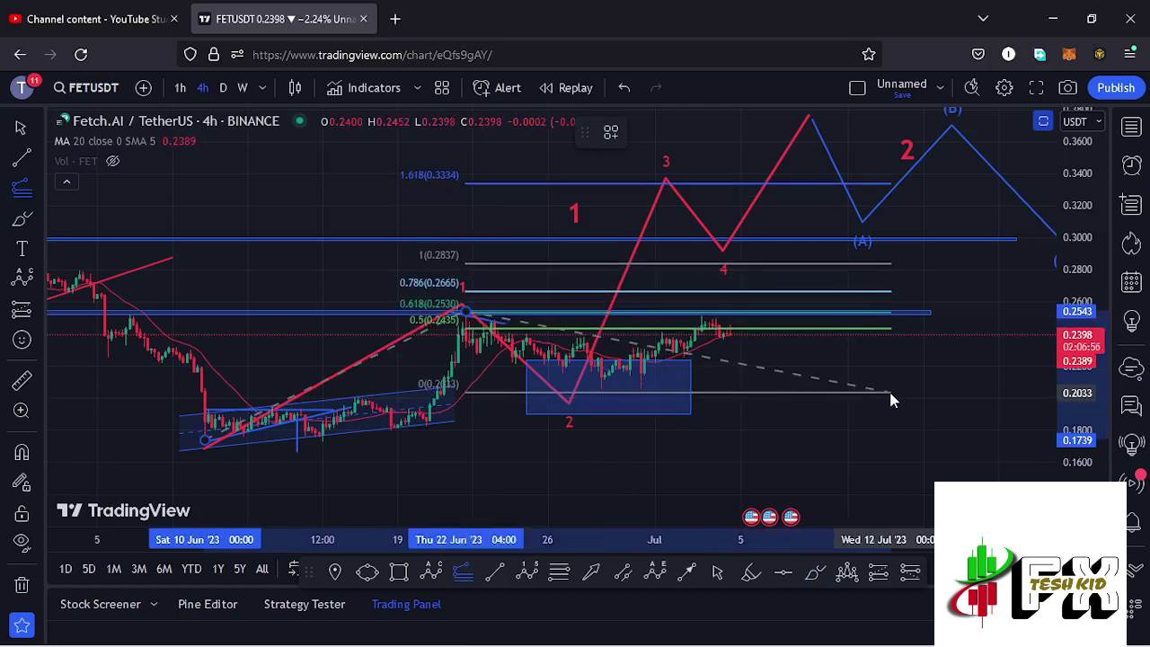
{"action": "left_click", "coordinate": [897, 391]}
{"action": "left_click_drag", "start_coordinate": [1004, 332], "coordinate": [997, 362]}
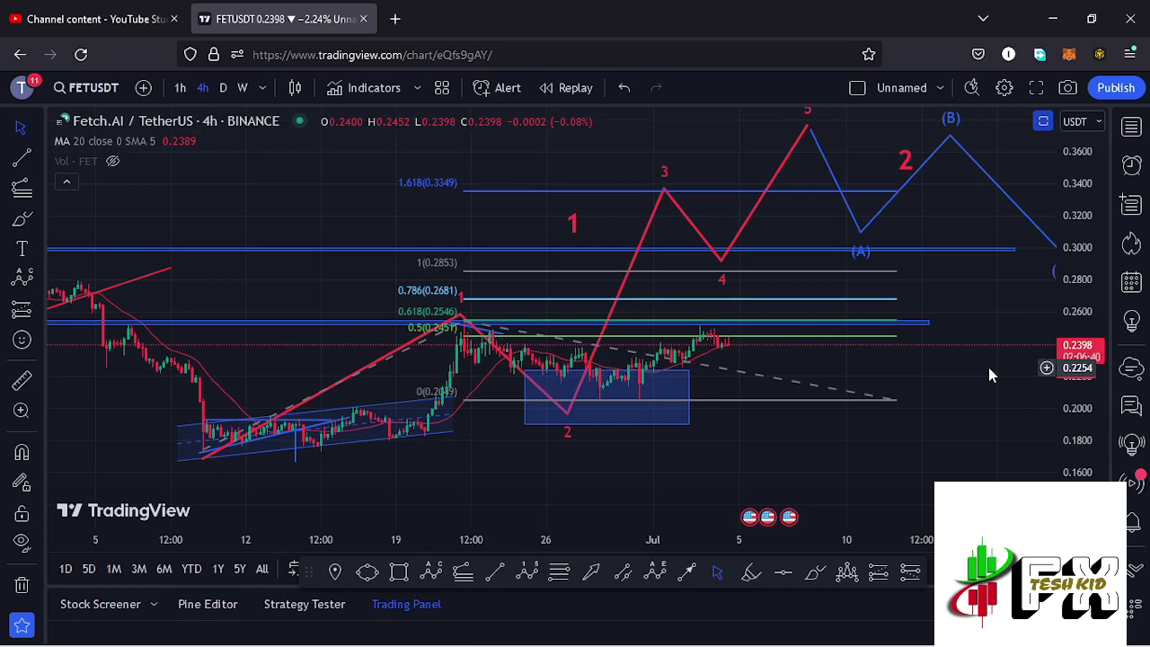
{"action": "left_click", "coordinate": [898, 404]}
{"action": "left_click", "coordinate": [799, 128]}
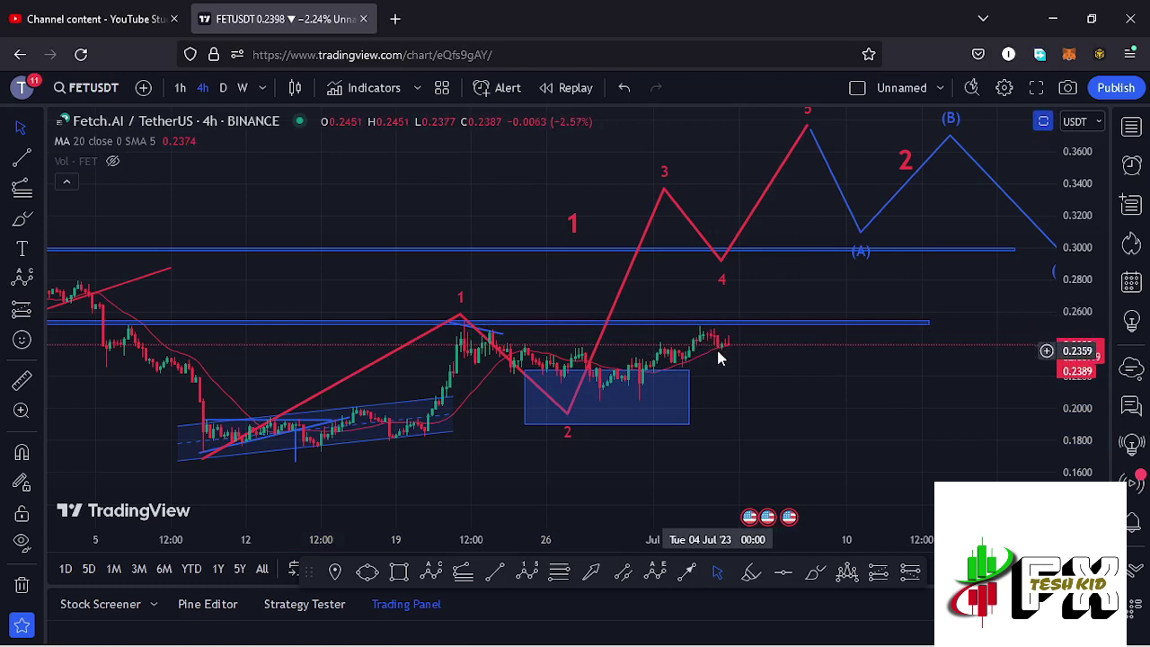
{"action": "left_click_drag", "start_coordinate": [1086, 378], "coordinate": [1085, 346]}
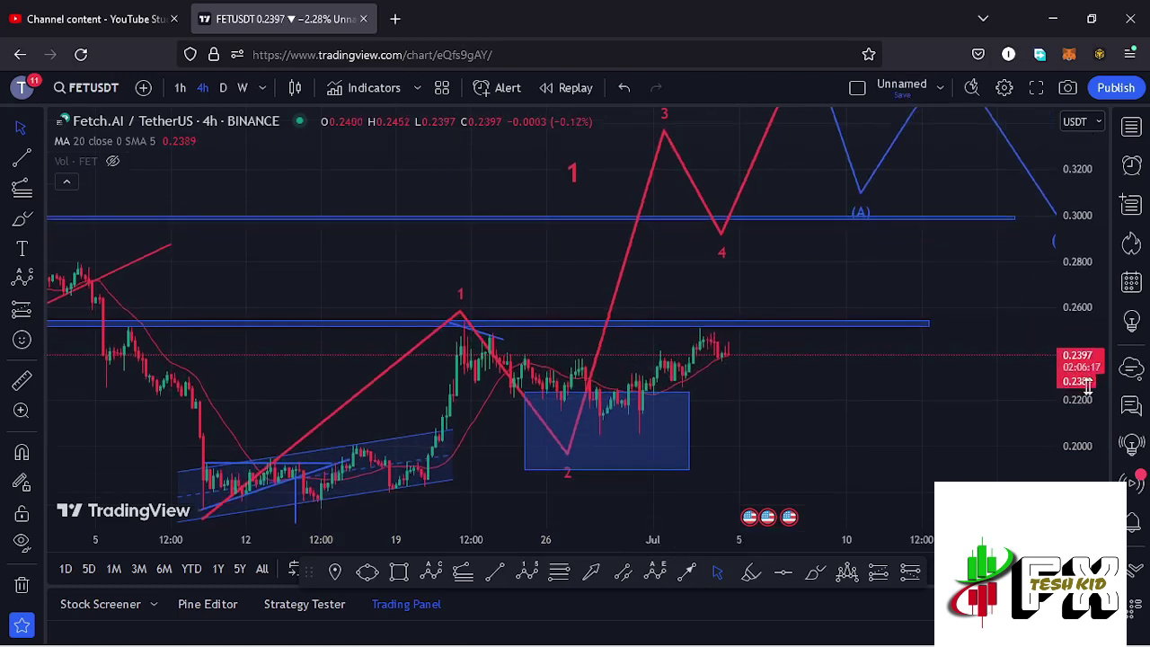
{"action": "left_click_drag", "start_coordinate": [839, 386], "coordinate": [880, 327]}
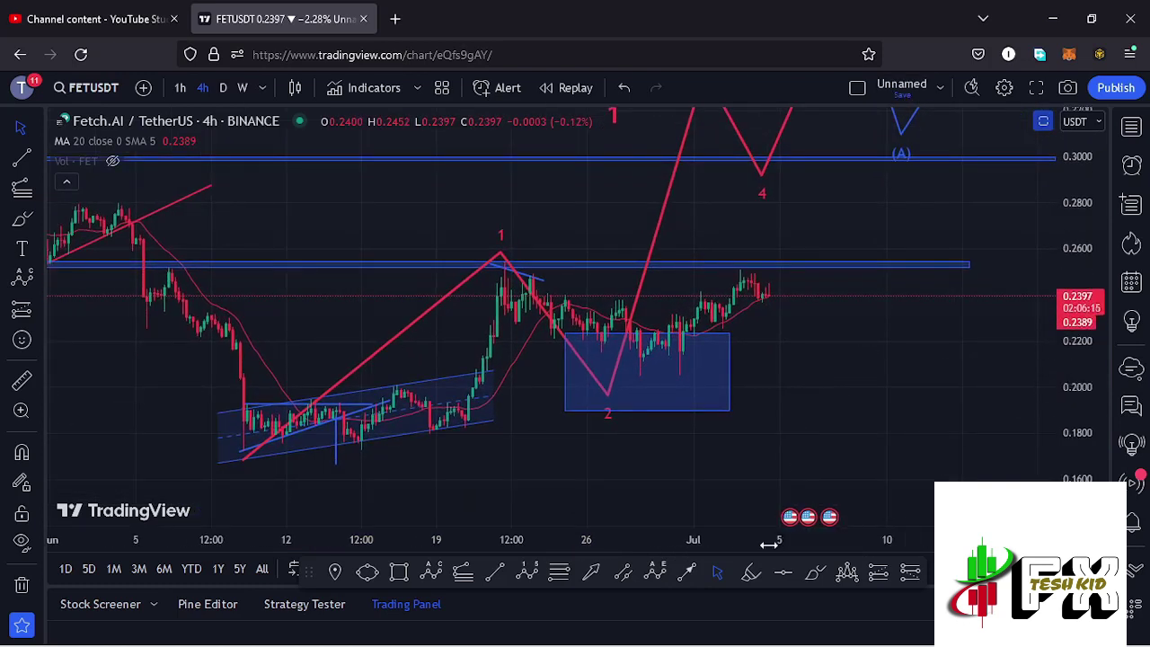
{"action": "left_click", "coordinate": [810, 578]}
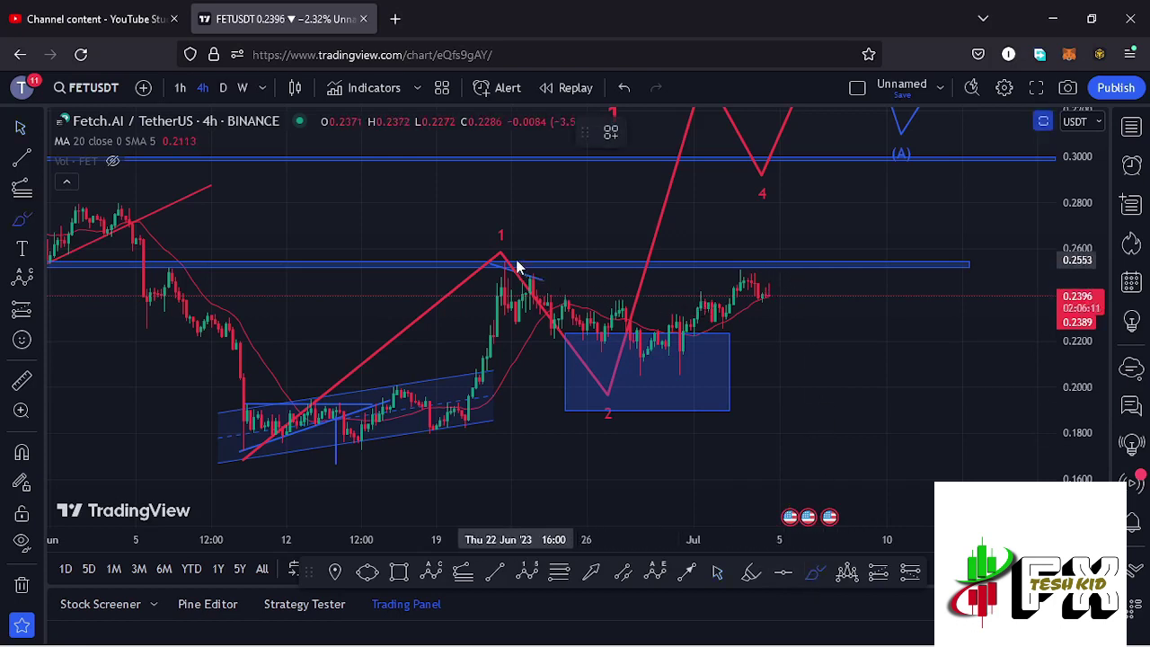
{"action": "mouse_move", "coordinate": [631, 369]}
{"action": "left_mouse_down"}
{"action": "mouse_move", "coordinate": [604, 379]}
{"action": "mouse_move", "coordinate": [629, 399]}
{"action": "mouse_move", "coordinate": [683, 386]}
{"action": "mouse_move", "coordinate": [635, 367]}
{"action": "mouse_move", "coordinate": [629, 382]}
{"action": "mouse_move", "coordinate": [642, 394]}
{"action": "mouse_move", "coordinate": [807, 383]}
{"action": "mouse_move", "coordinate": [720, 385]}
{"action": "left_mouse_up"}
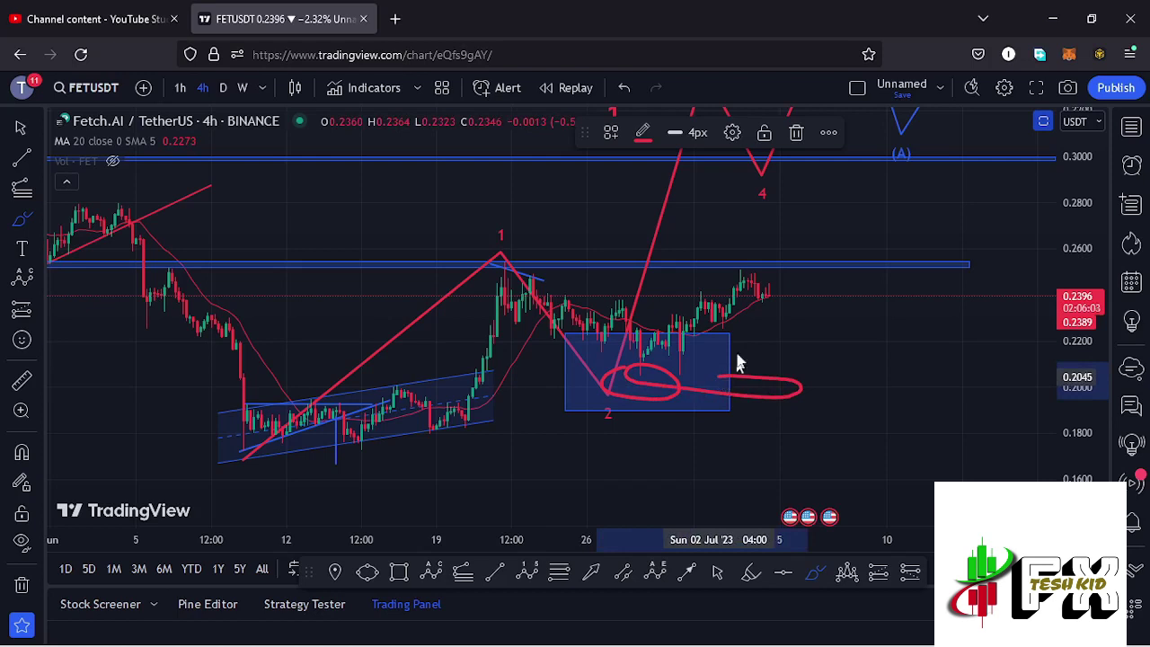
{"action": "left_click", "coordinate": [797, 132]}
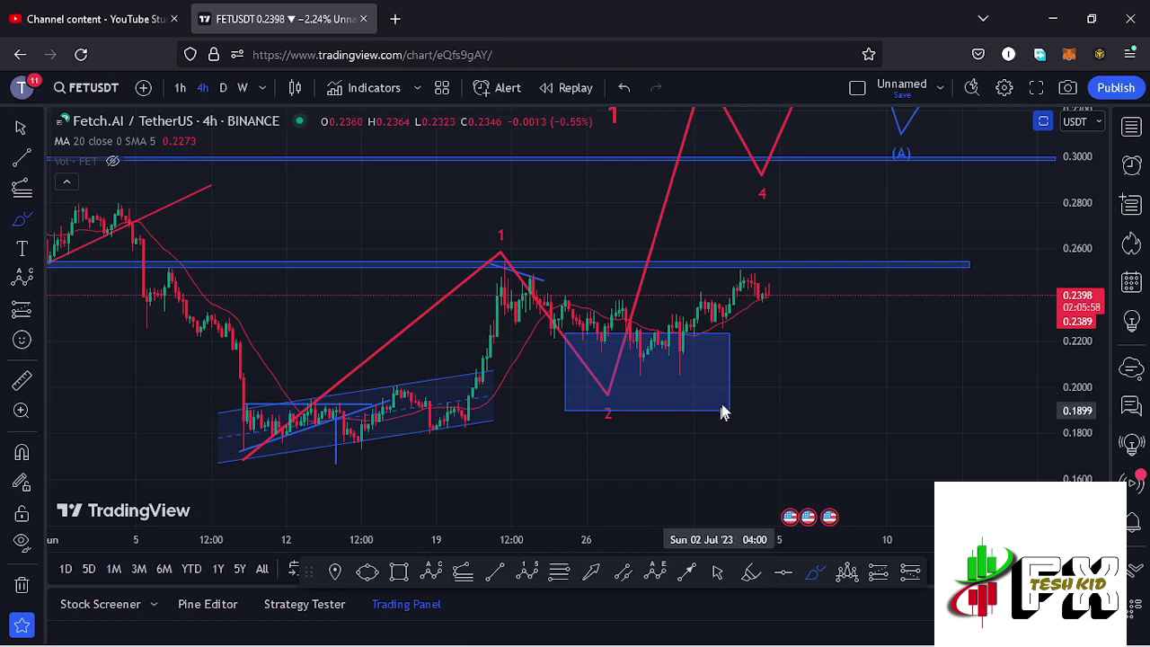
Step: Redraw the red brush path from the latest candles up to 0.30 and deselect it
{"action": "mouse_move", "coordinate": [716, 407]}
{"action": "left_mouse_down"}
{"action": "mouse_move", "coordinate": [769, 301]}
{"action": "mouse_move", "coordinate": [811, 347]}
{"action": "mouse_move", "coordinate": [871, 260]}
{"action": "mouse_move", "coordinate": [963, 177]}
{"action": "left_mouse_up"}
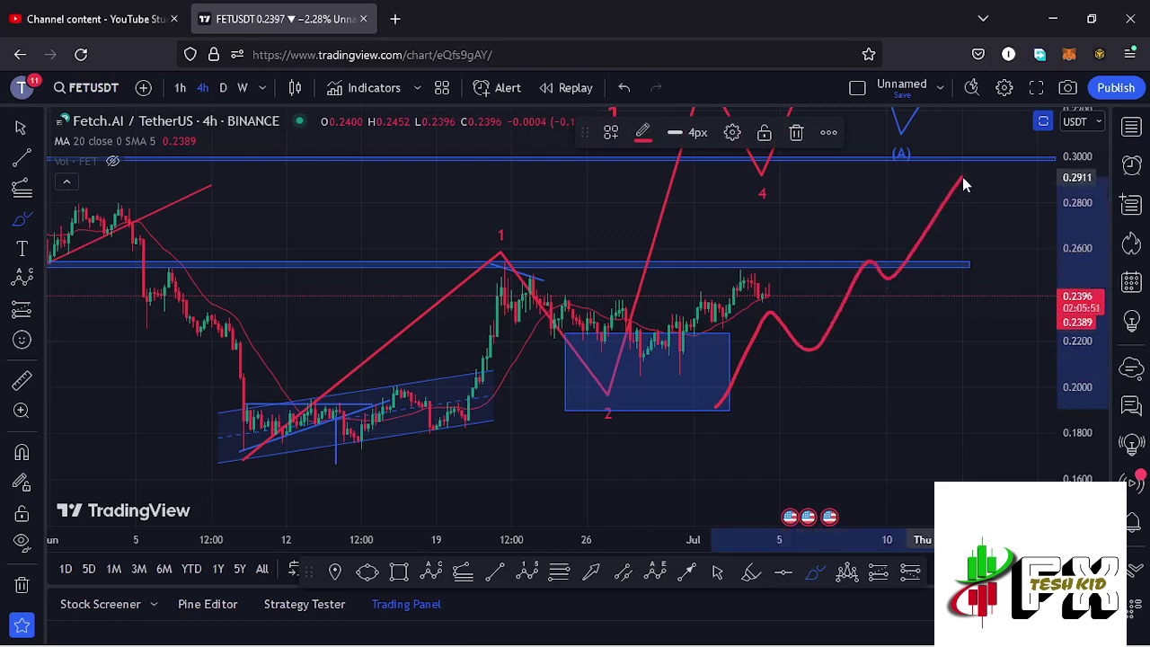
{"action": "left_click", "coordinate": [797, 133]}
{"action": "mouse_move", "coordinate": [751, 306]}
{"action": "left_mouse_down"}
{"action": "mouse_move", "coordinate": [789, 234]}
{"action": "mouse_move", "coordinate": [812, 267]}
{"action": "mouse_move", "coordinate": [877, 163]}
{"action": "left_mouse_up"}
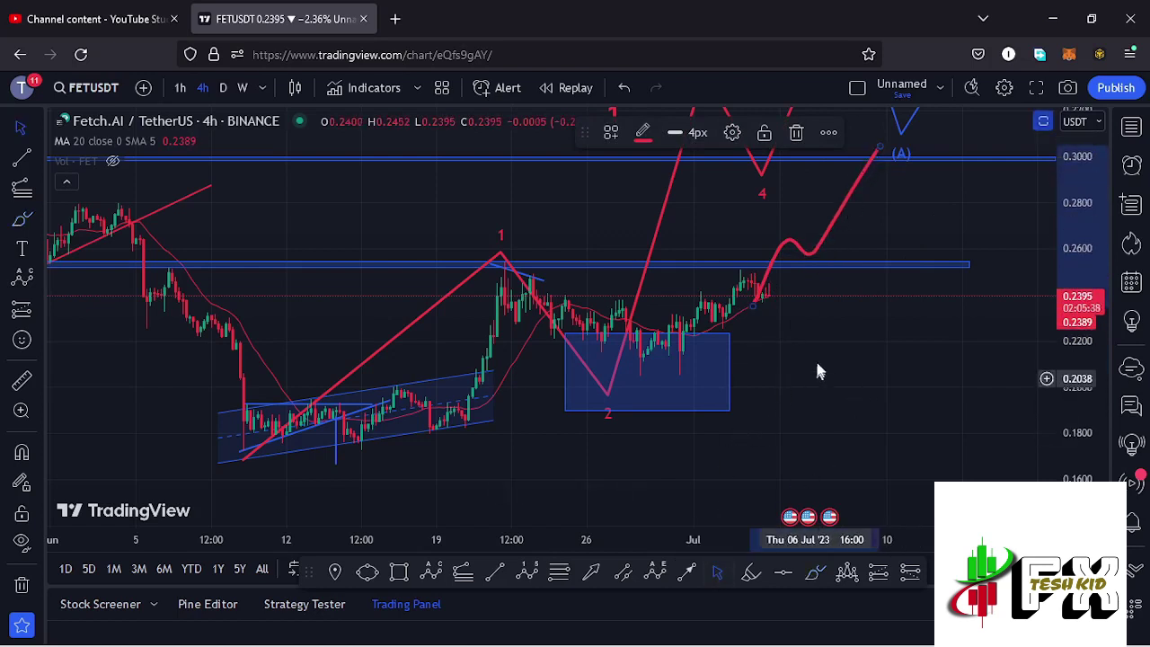
{"action": "left_click", "coordinate": [857, 351]}
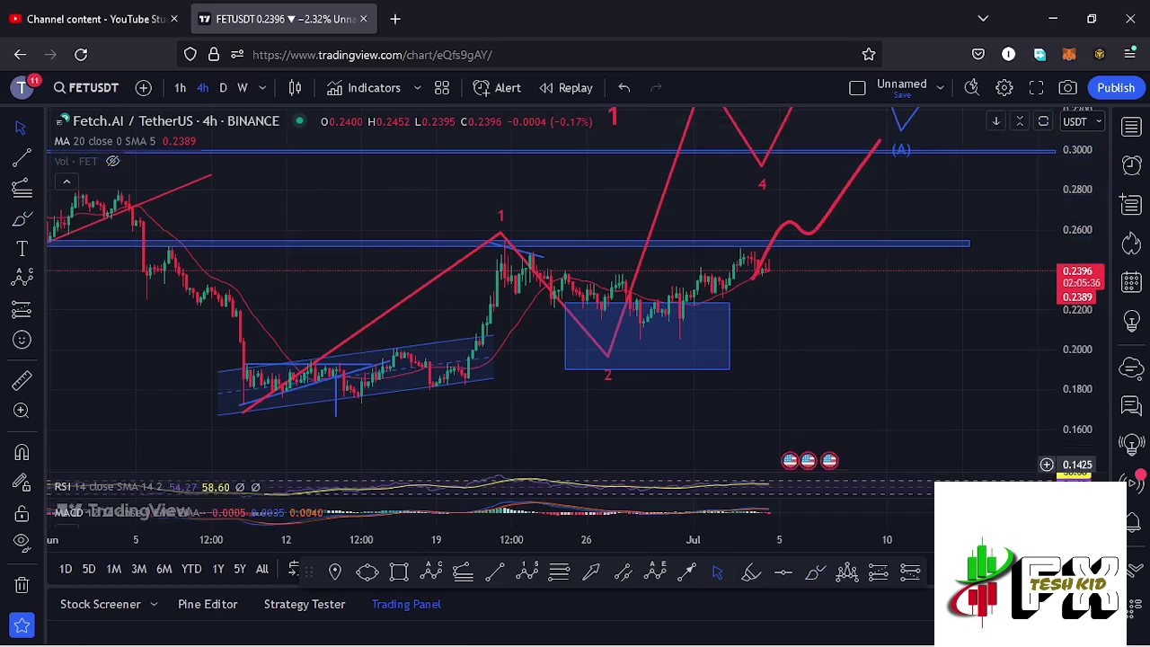
{"action": "double_click", "coordinate": [939, 490]}
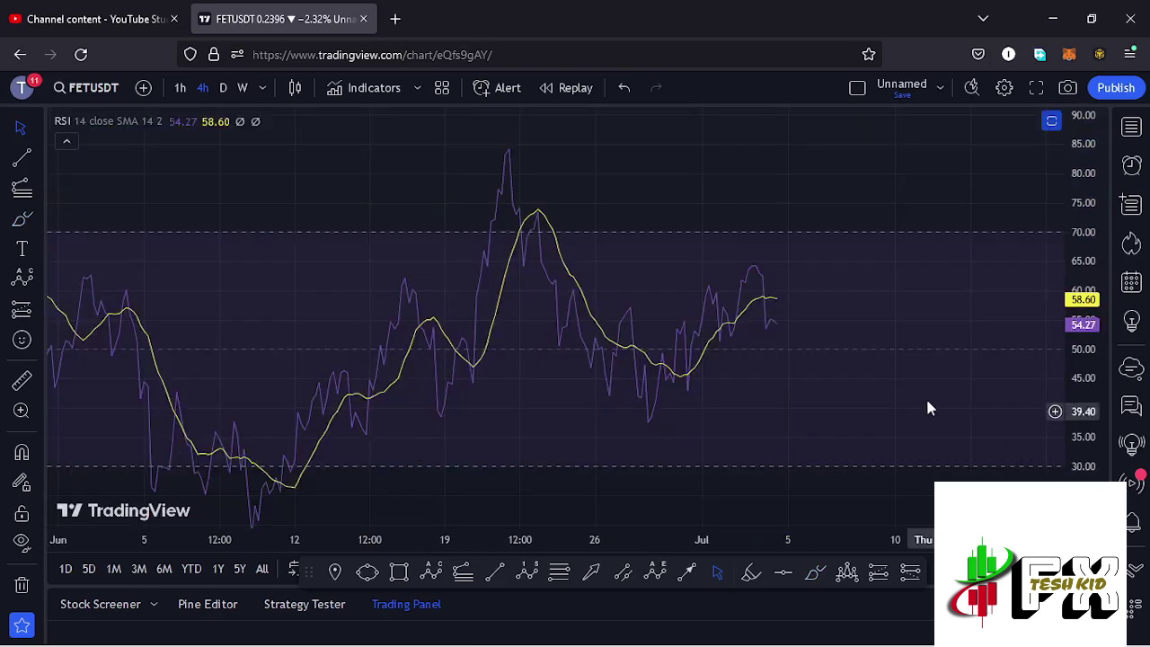
{"action": "left_click", "coordinate": [1053, 120]}
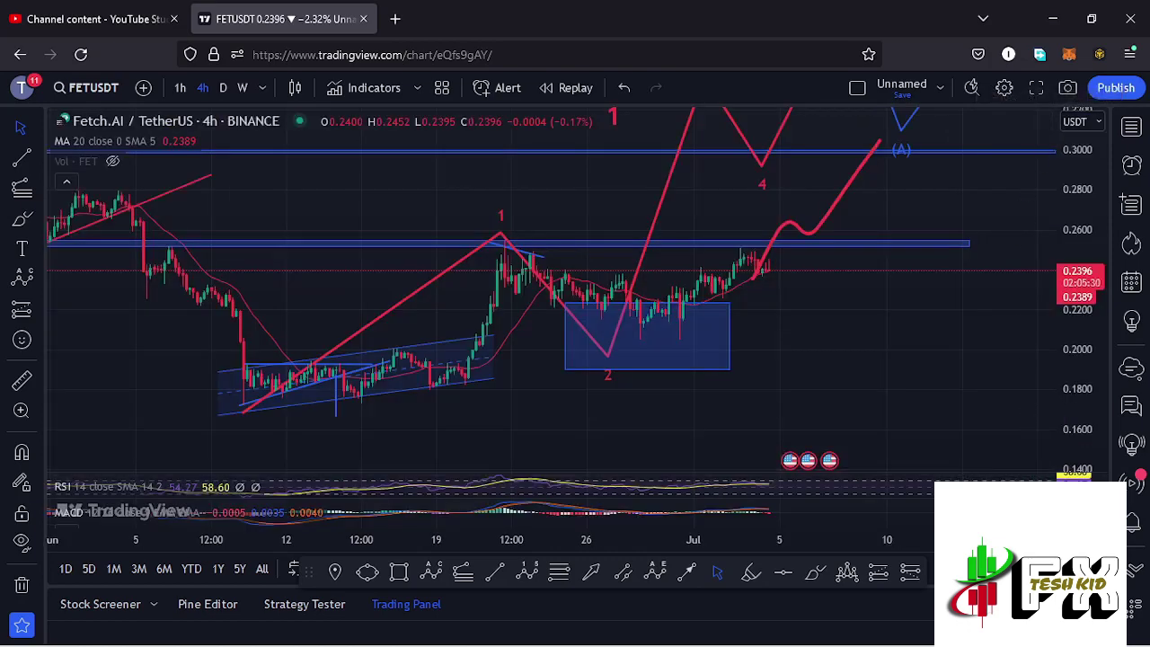
{"action": "double_click", "coordinate": [989, 512]}
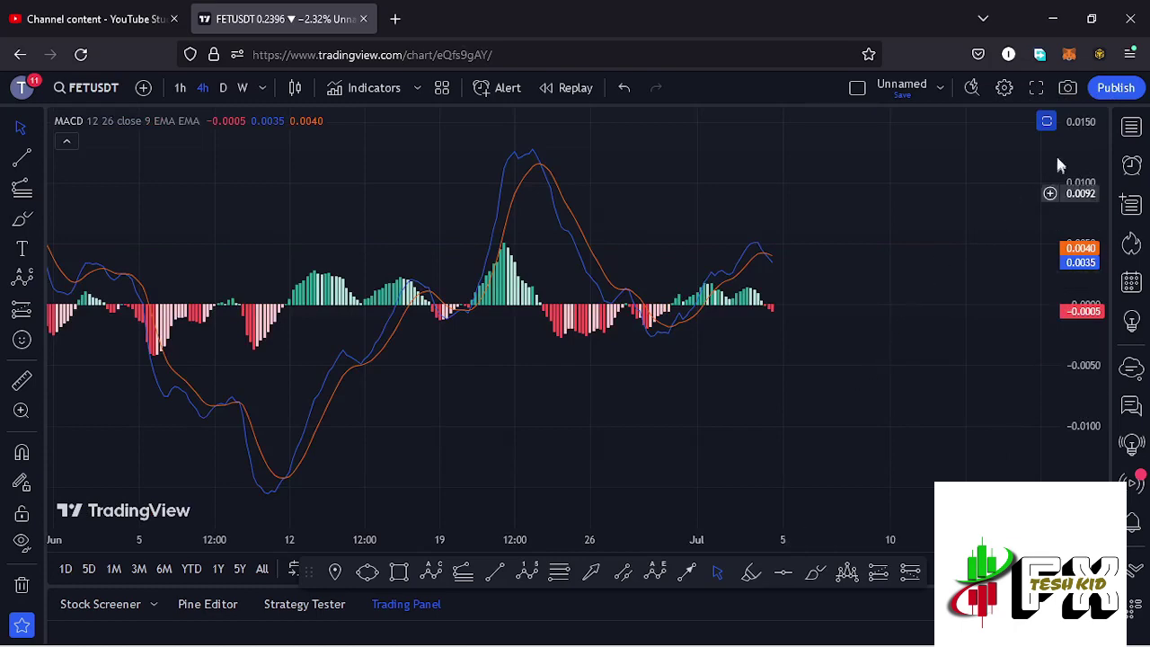
{"action": "left_click", "coordinate": [1046, 124]}
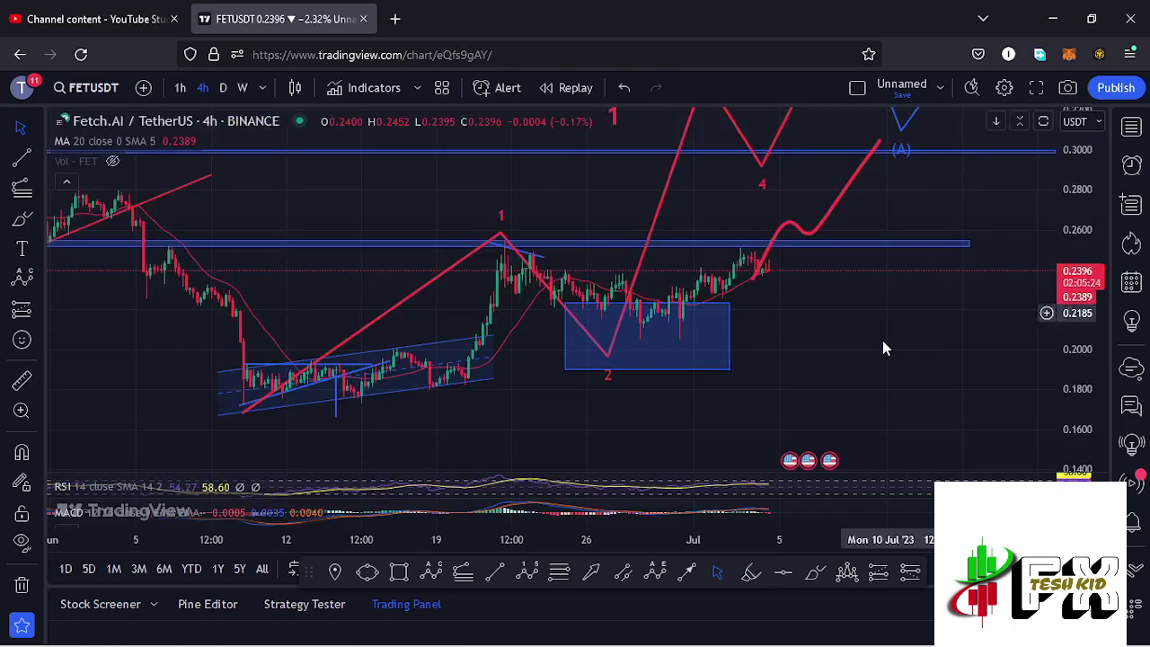